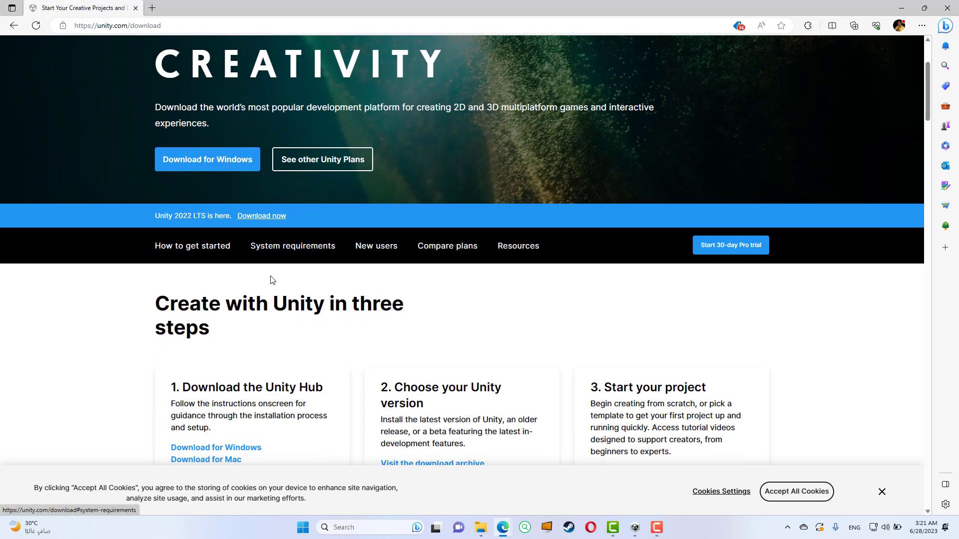
left_click(202, 161)
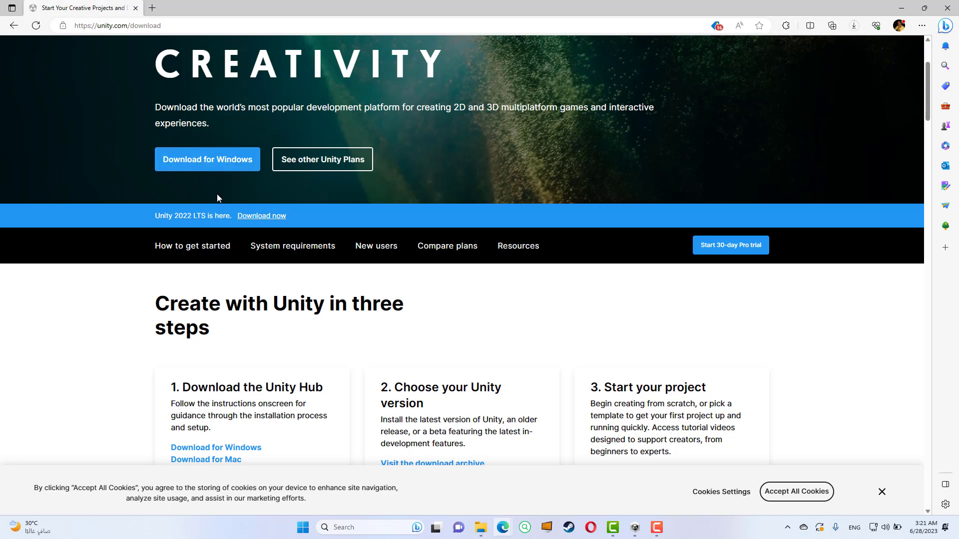
left_click(854, 25)
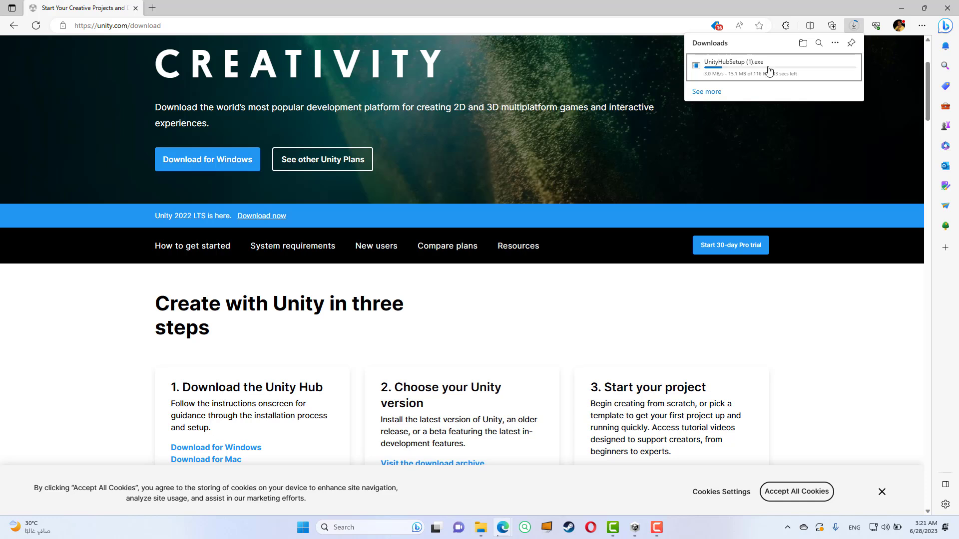
left_click(847, 65)
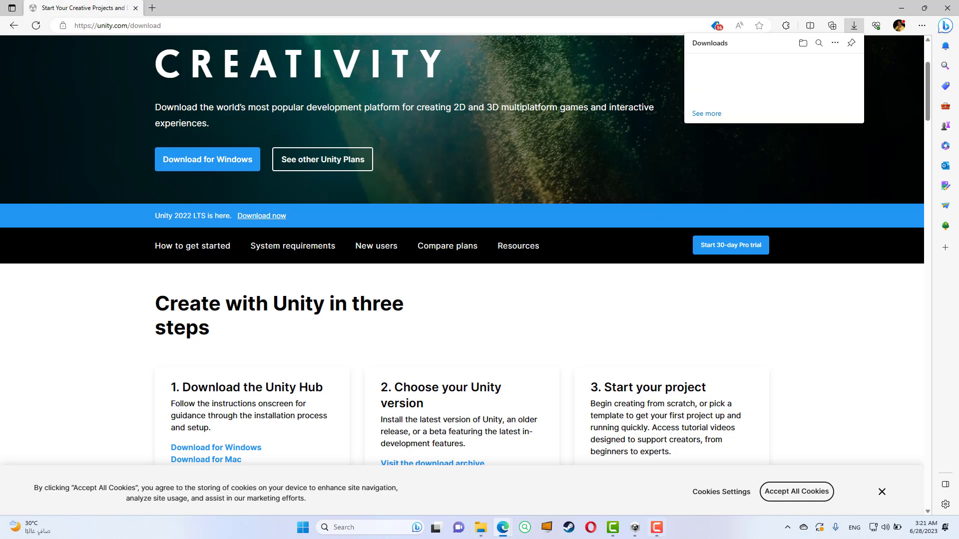
Step: Switch to Unity Hub and, from the list of installed editors, start installing another Unity editor
left_click(635, 527)
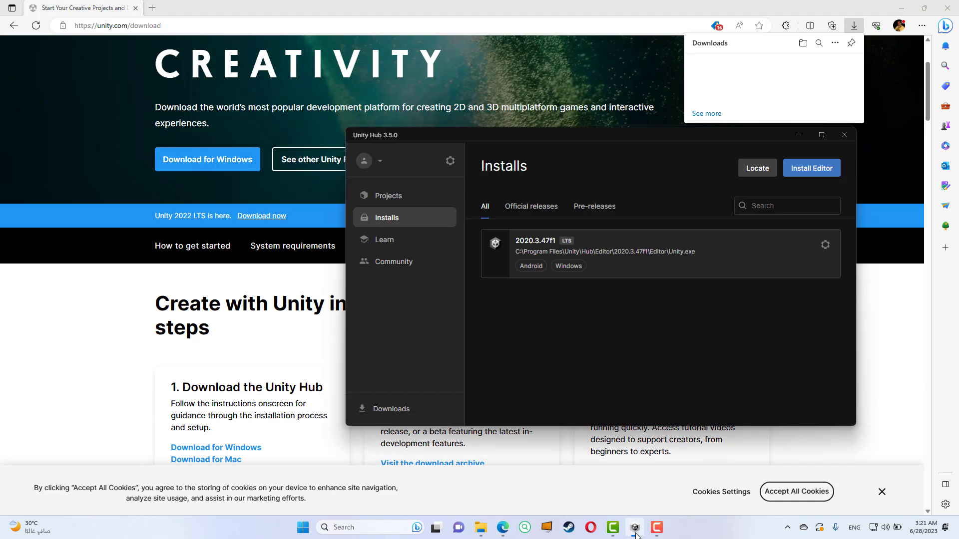
left_click(438, 198)
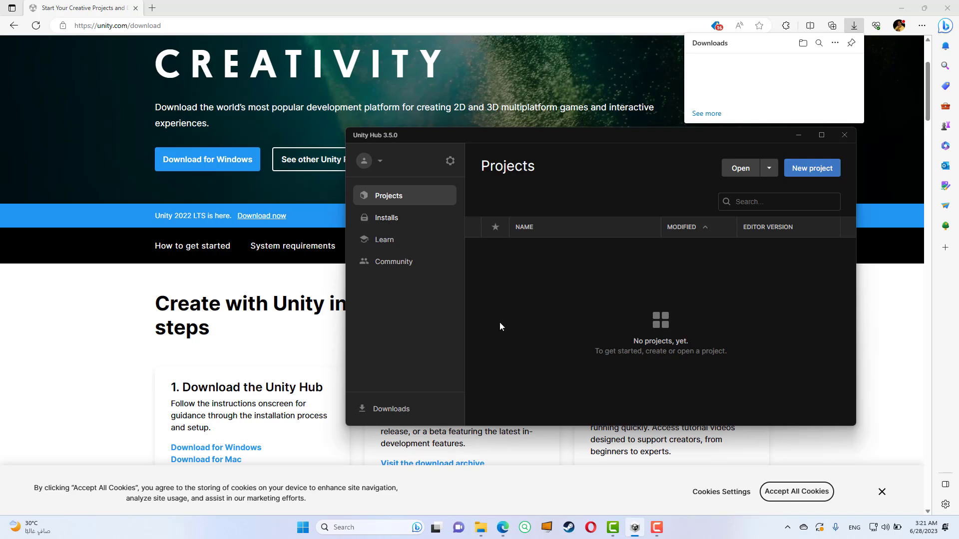
left_click(386, 220)
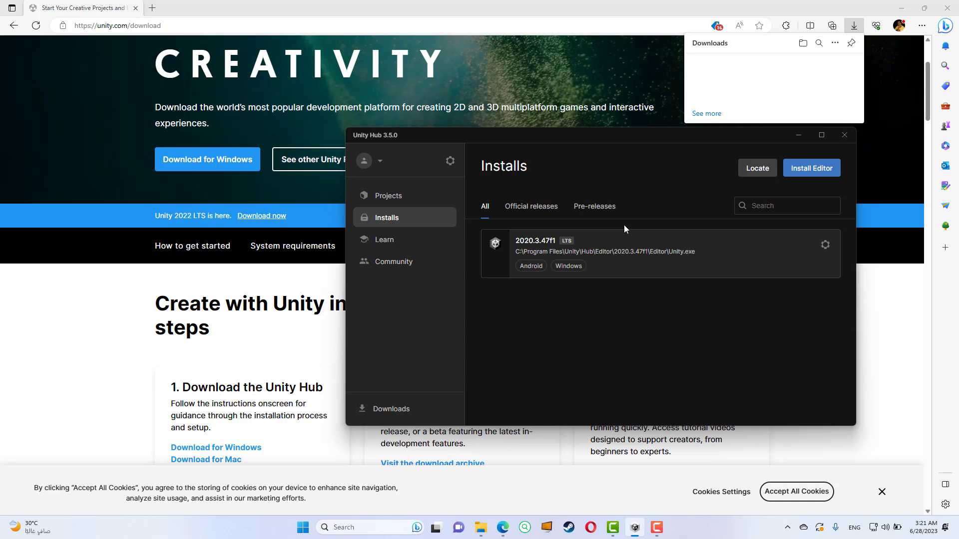
left_click(808, 173)
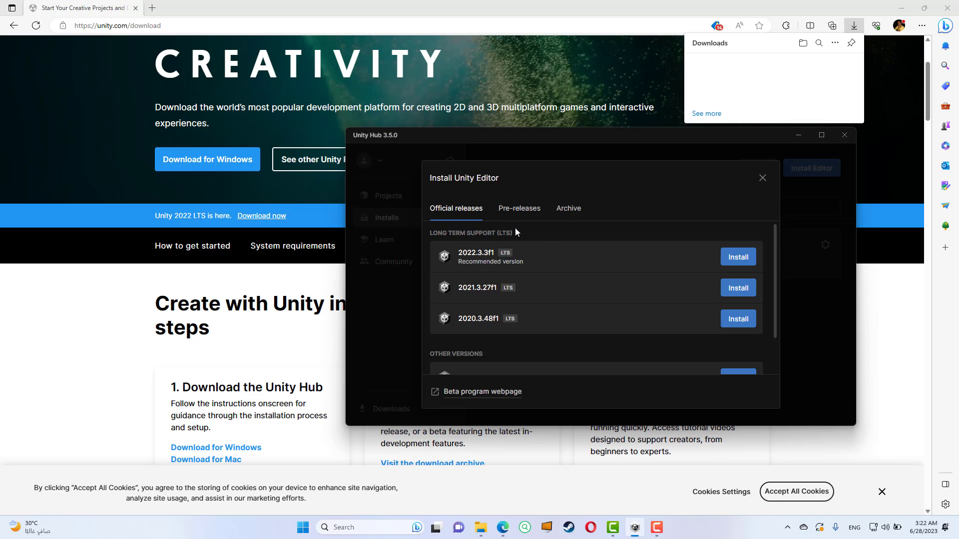
Step: Open the Unity download archive from the editor installer and browse the 2022.X, 2021.X, 2019.X and 2018.X releases
left_click(573, 212)
left_click(621, 239)
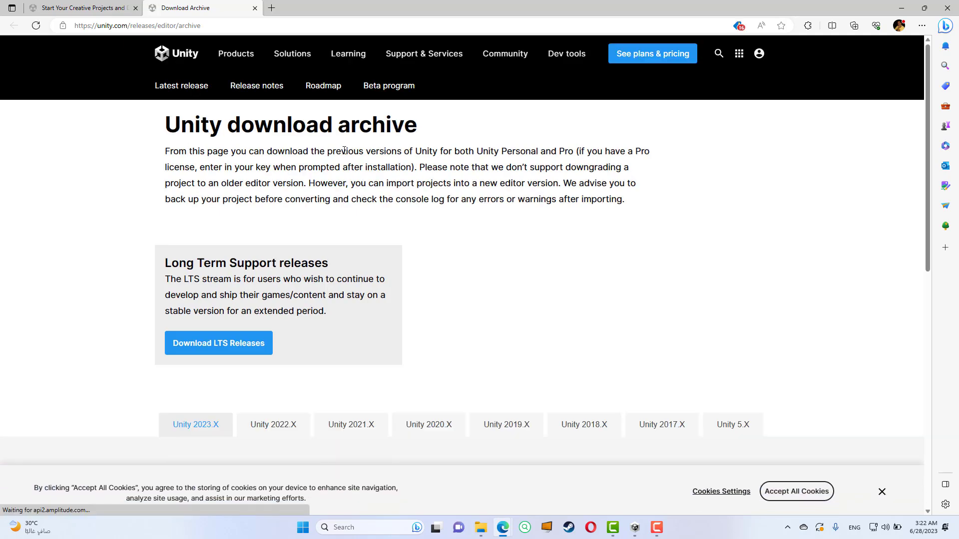
scroll(321, 169, "down", 4)
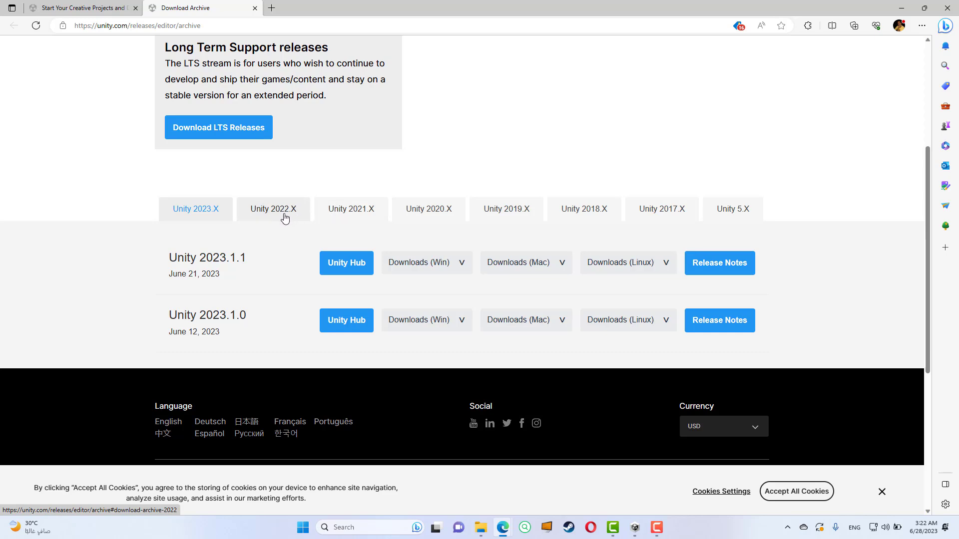
left_click(285, 216)
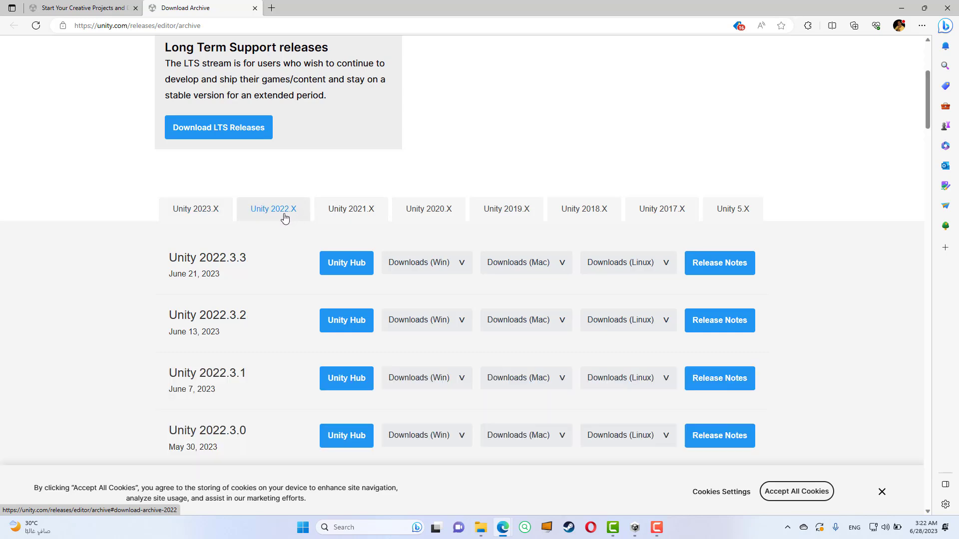
left_click(357, 211)
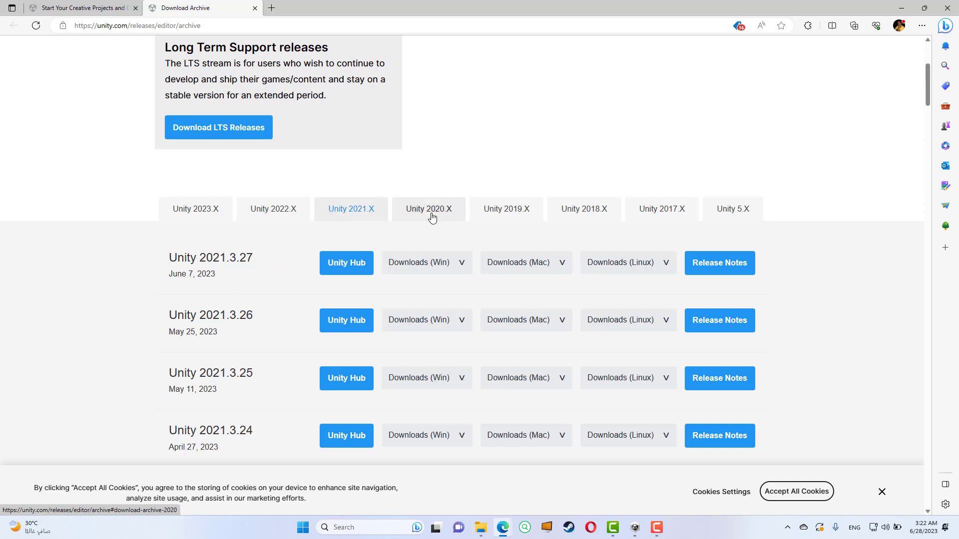
left_click(505, 213)
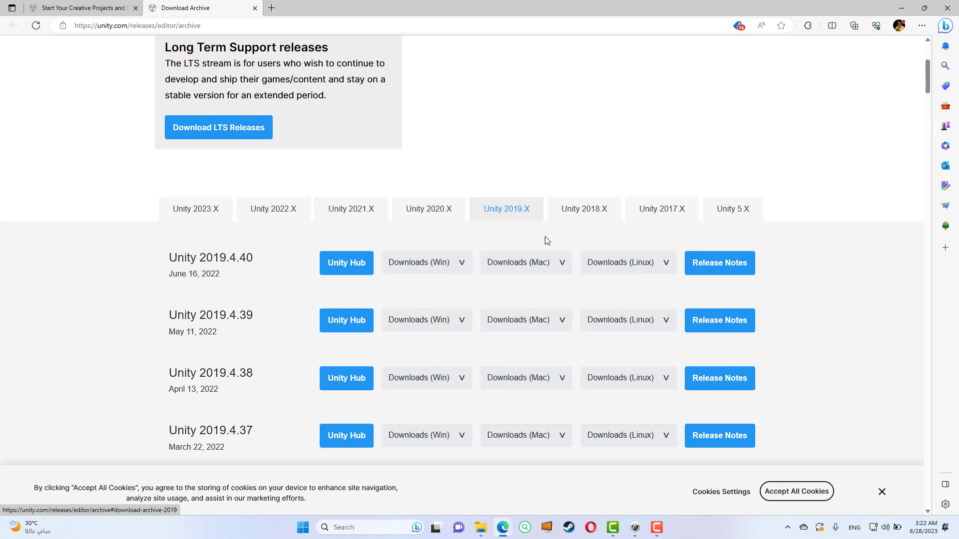
left_click(564, 209)
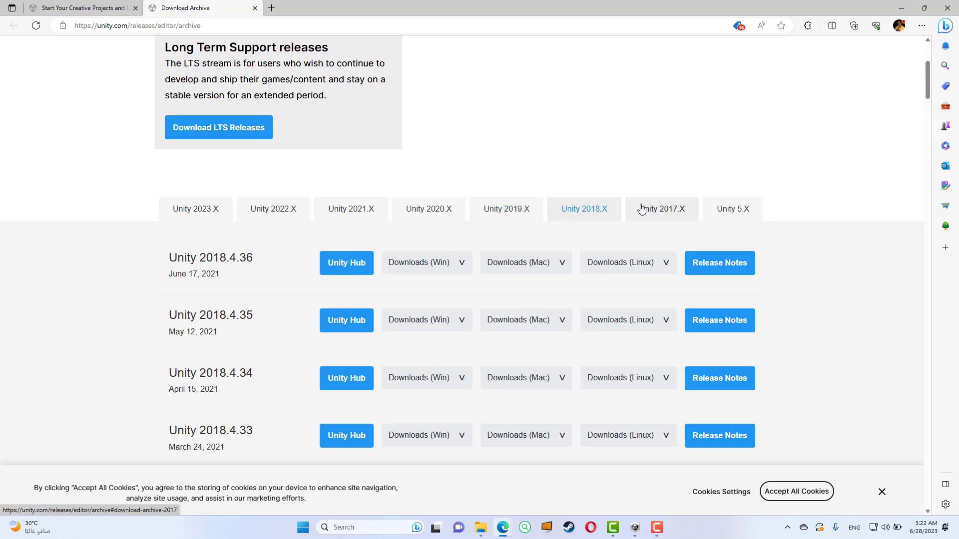
left_click(288, 215)
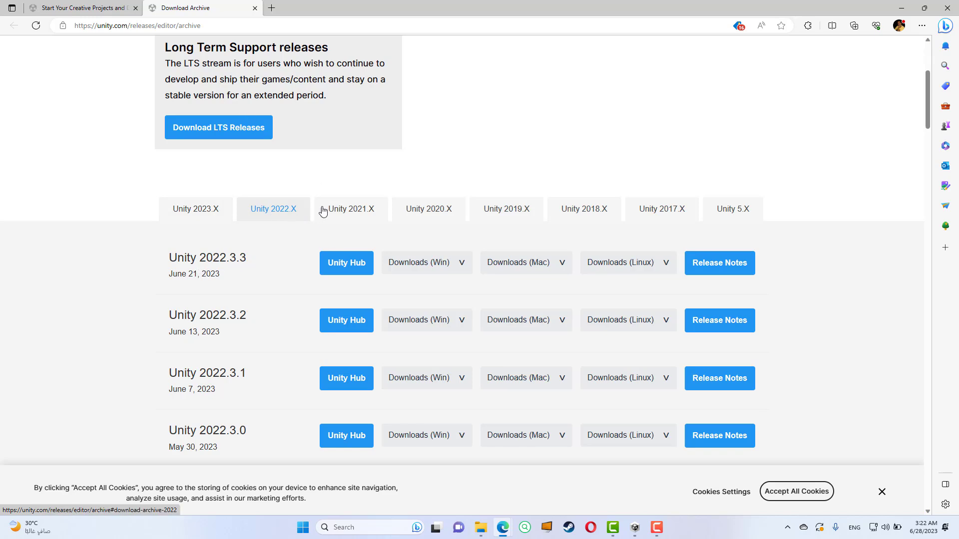
Step: Return to Unity Hub and choose the official 2022.3.3f1 LTS release for installation
left_click(635, 529)
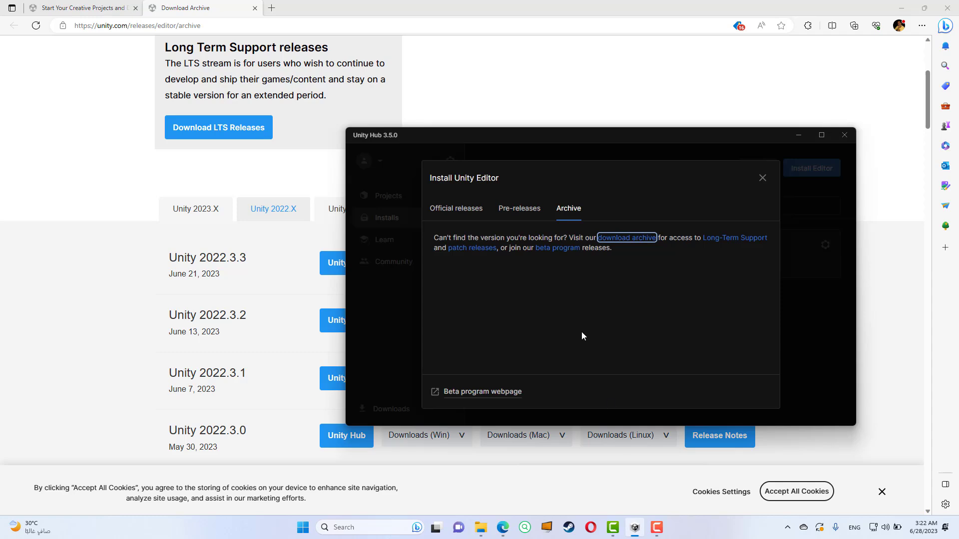
left_click(465, 209)
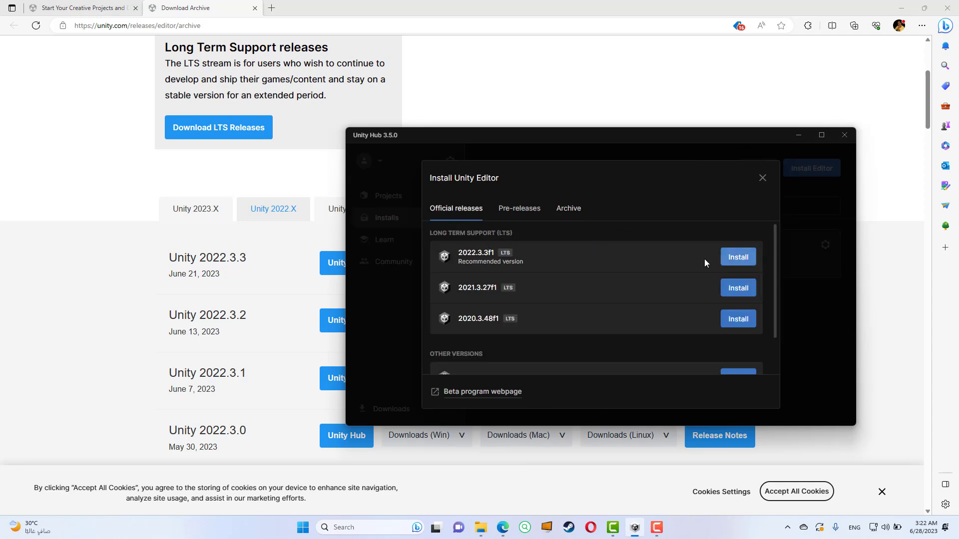
left_click(739, 258)
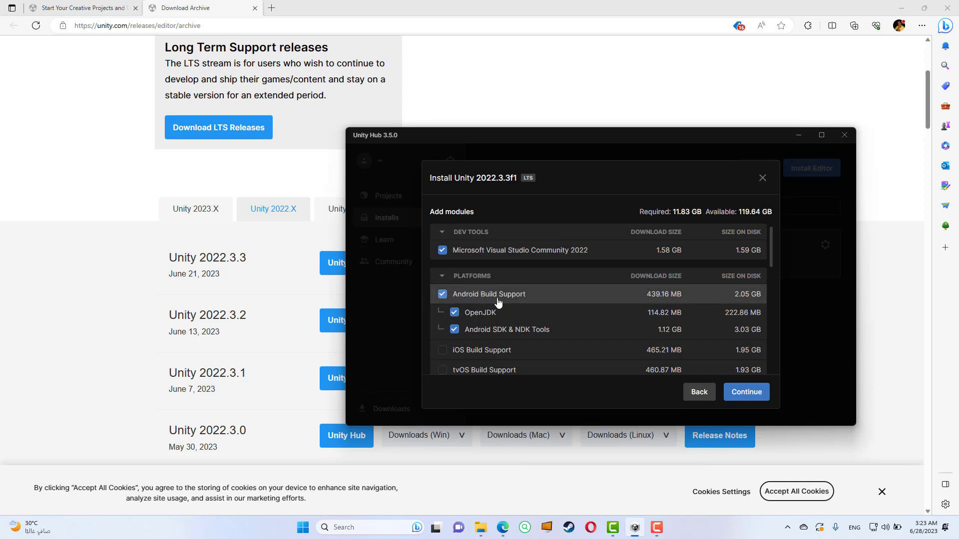
Step: Confirm the modules Microsoft Visual Studio Community 2022 and Android Build Support with OpenJDK and Android SDK & NDK Tools
left_click(442, 294)
left_click(442, 294)
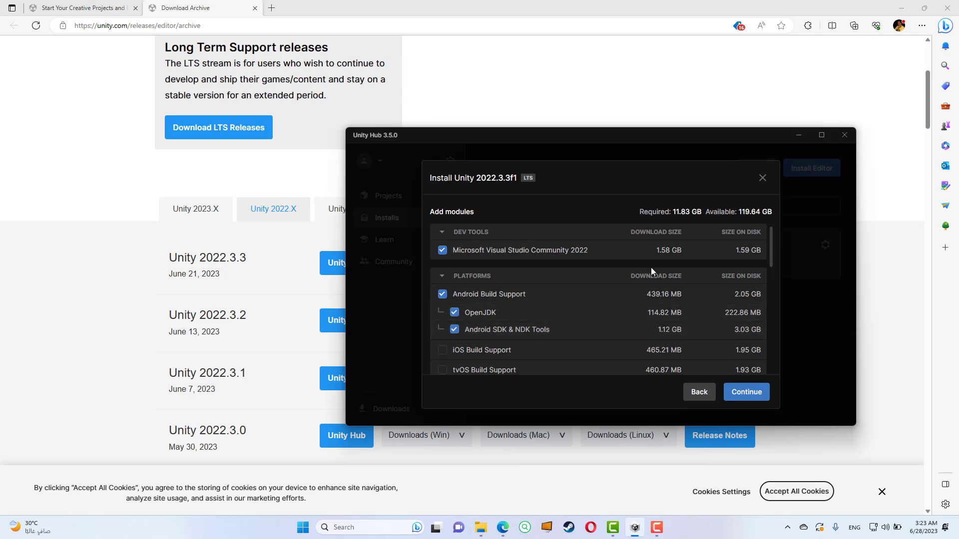
left_click_drag(771, 235, 775, 318)
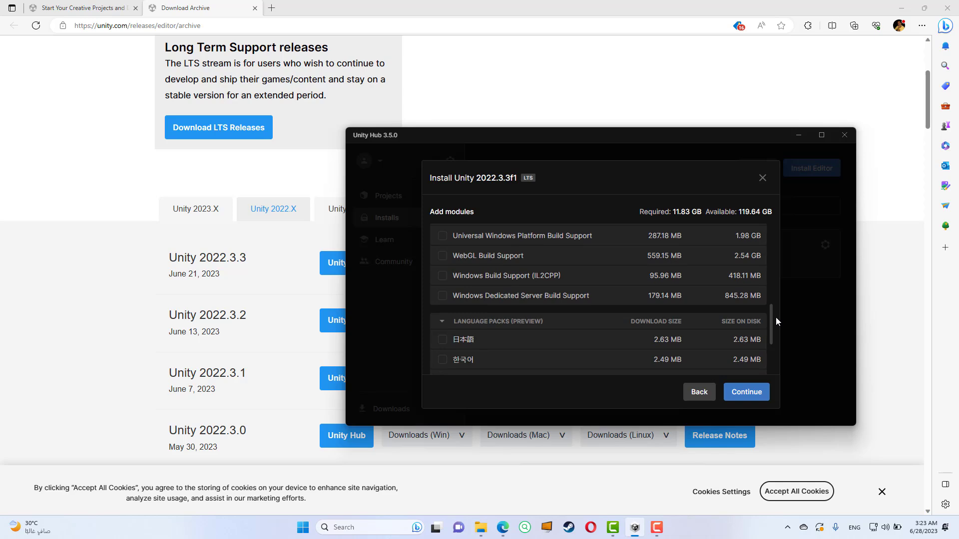
left_click_drag(775, 316, 791, 231)
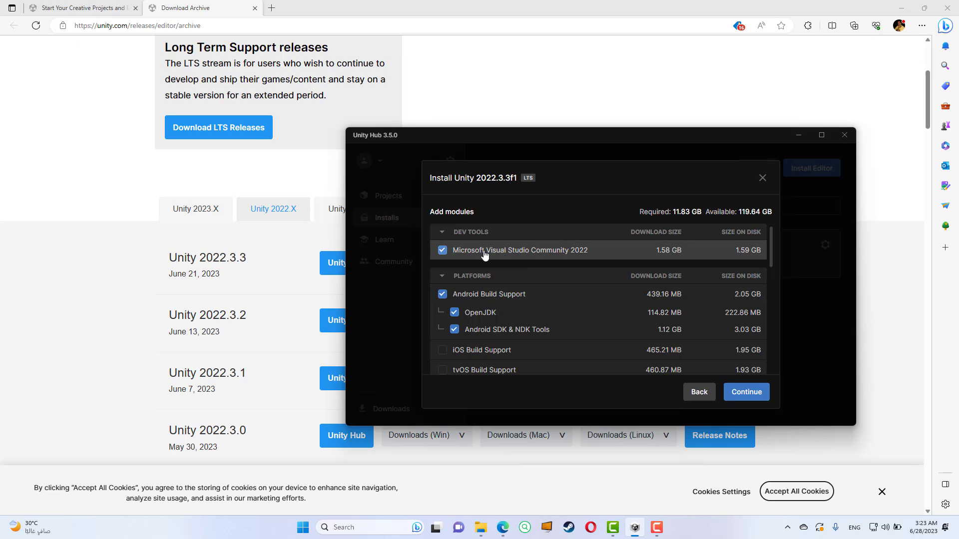
left_click(749, 399)
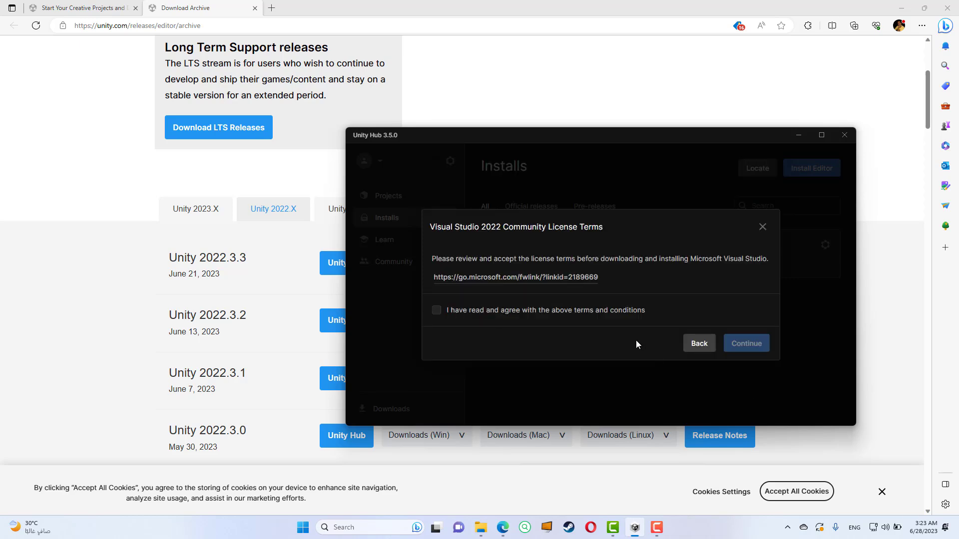
Step: Accept the Visual Studio 2022 Community and Android SDK and NDK license terms and start the Unity 2022.3.3f1 installation
left_click(530, 319)
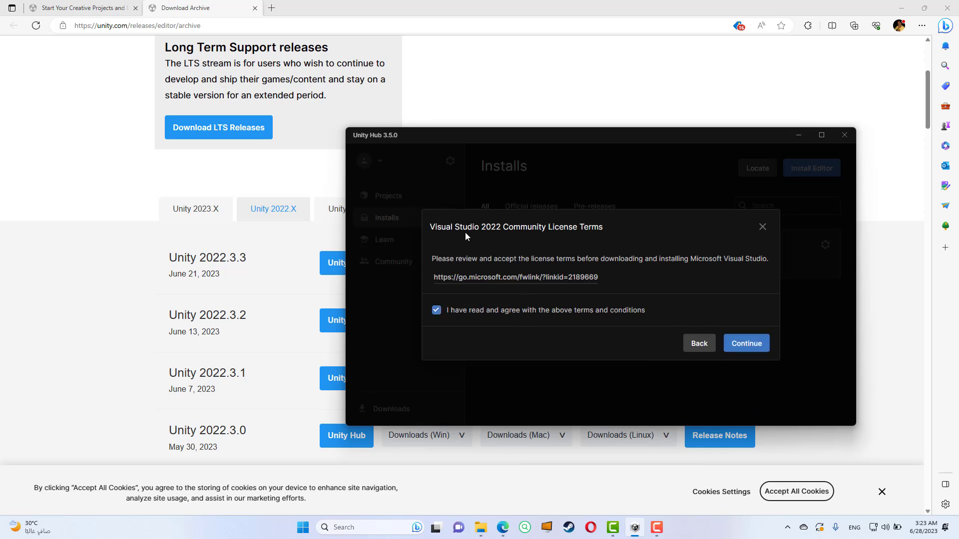
left_click(759, 350)
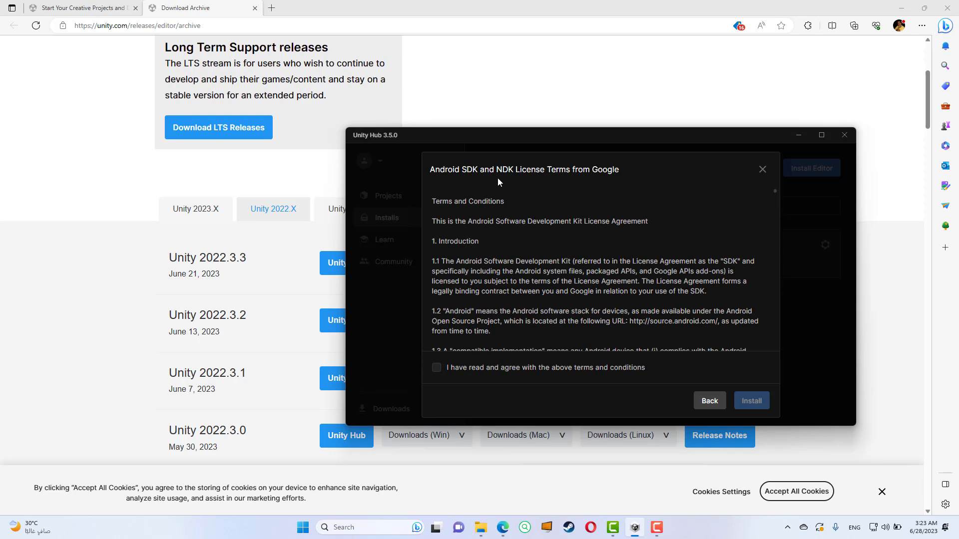
left_click(455, 372)
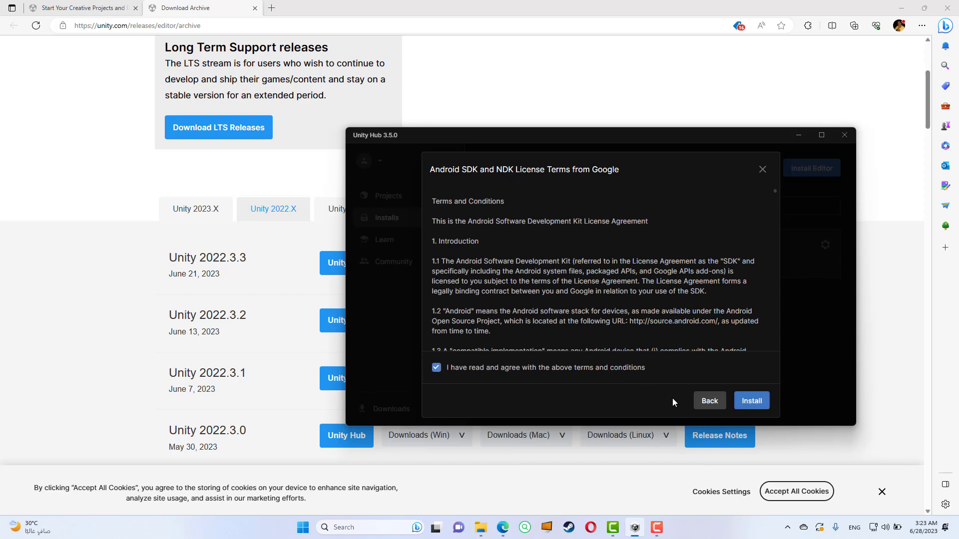
left_click(752, 401)
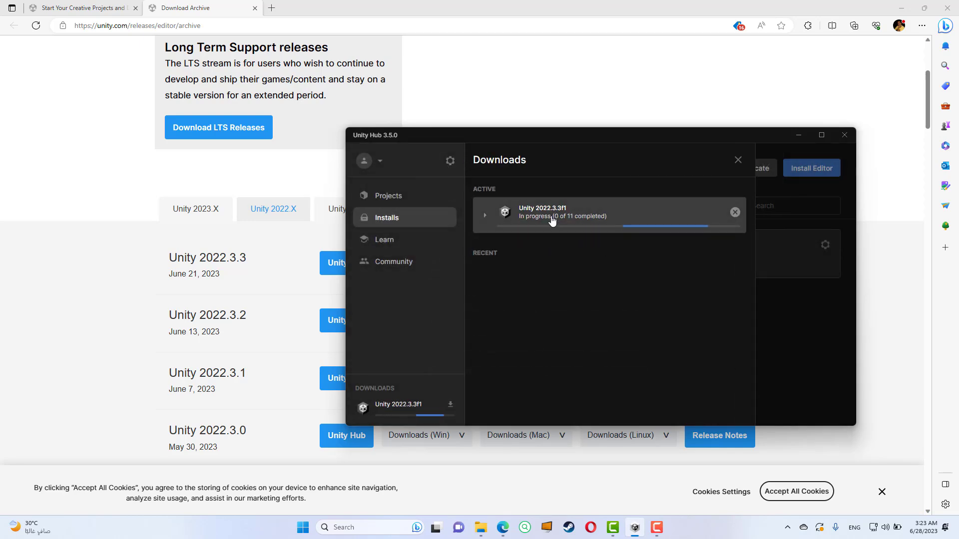
left_click(484, 217)
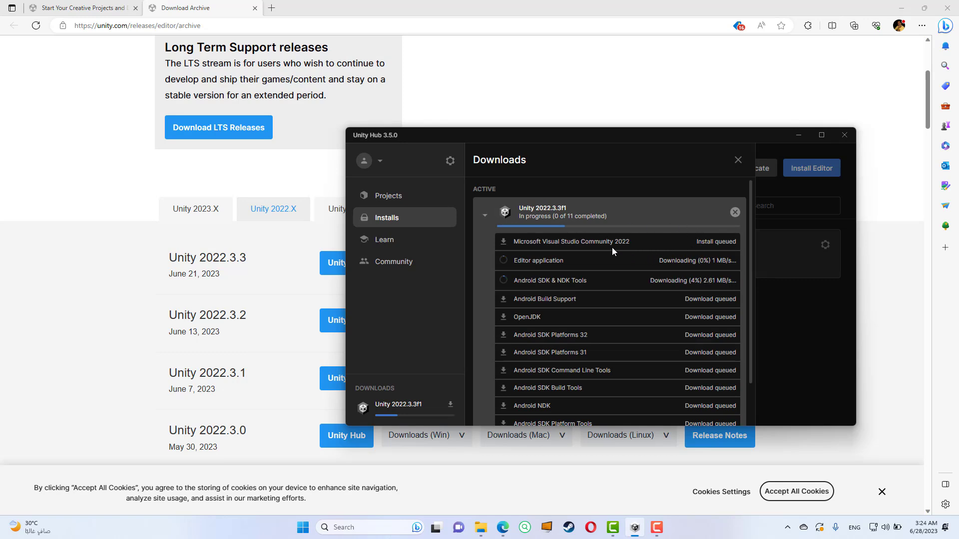
left_click(484, 216)
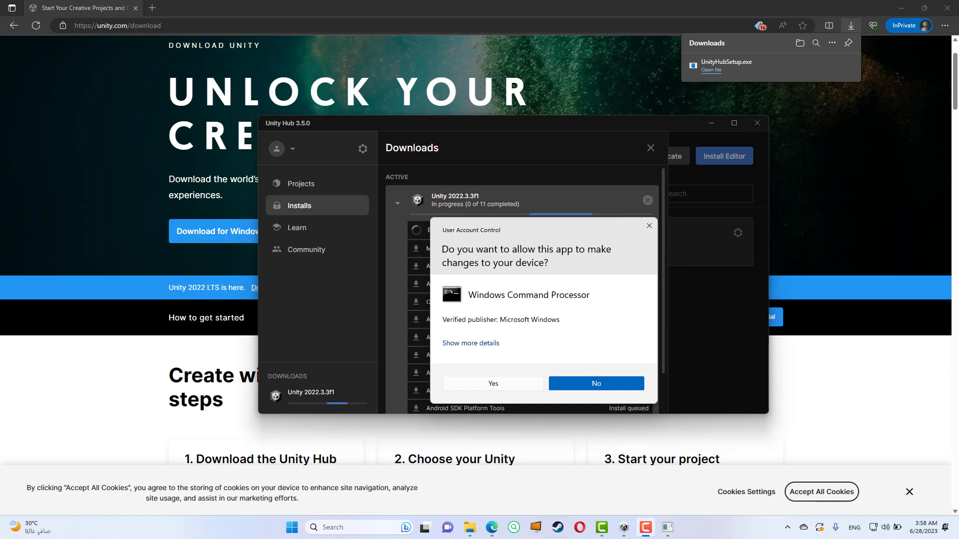
Step: Approve the Visual Studio Installer setup and select the Game development with Unity workload with its Unity Hub, IntelliCode and HLSL Tools options
left_click(492, 385)
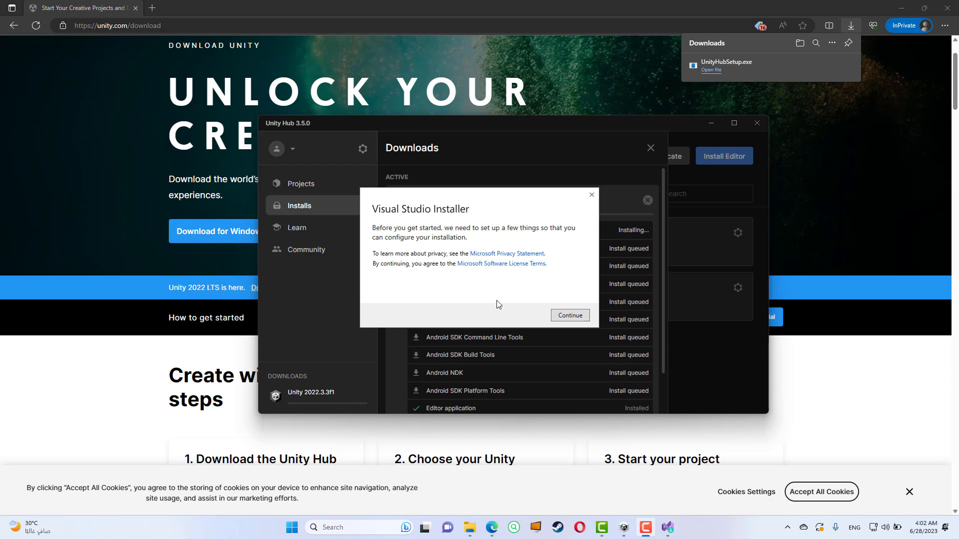
left_click(561, 318)
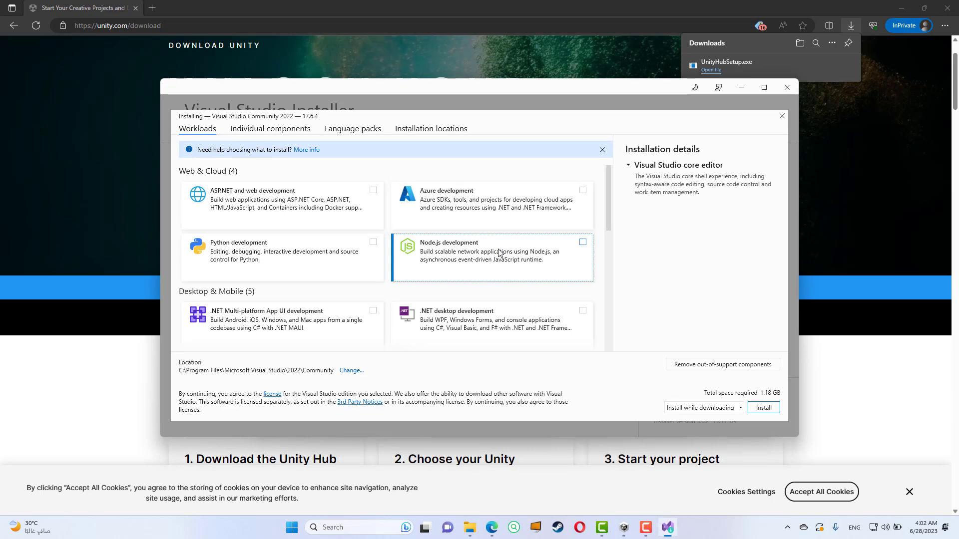
scroll(447, 220, "down", 4)
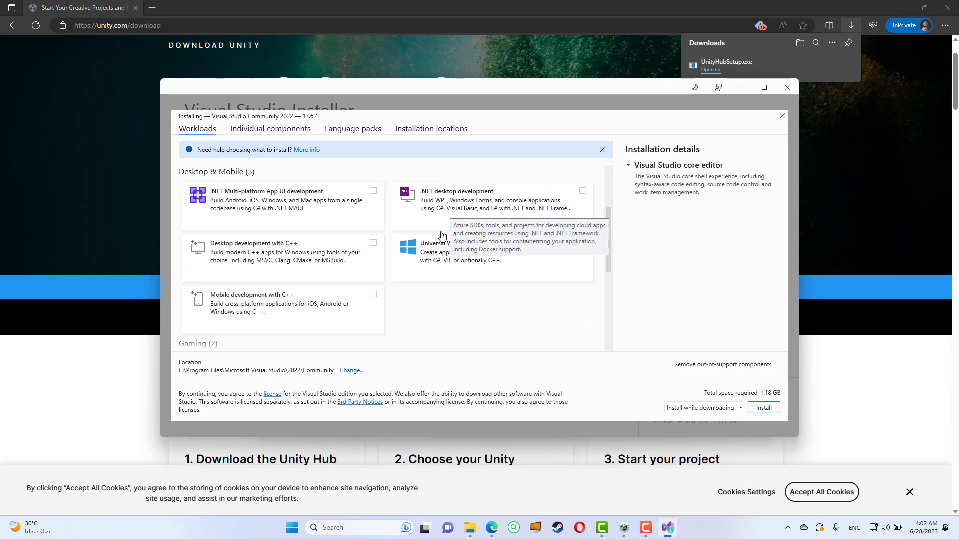
scroll(442, 235, "down", 2)
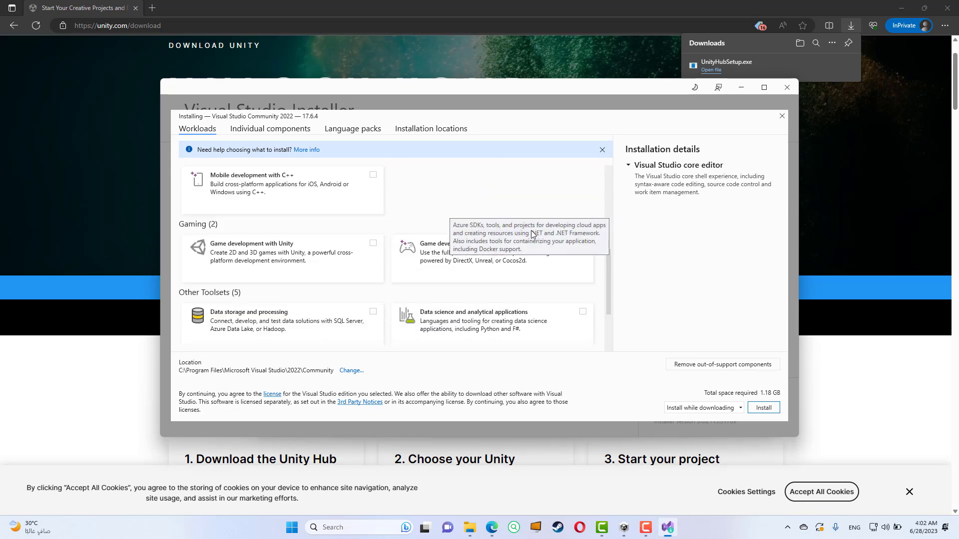
scroll(499, 215, "up", 6)
scroll(446, 249, "down", 4)
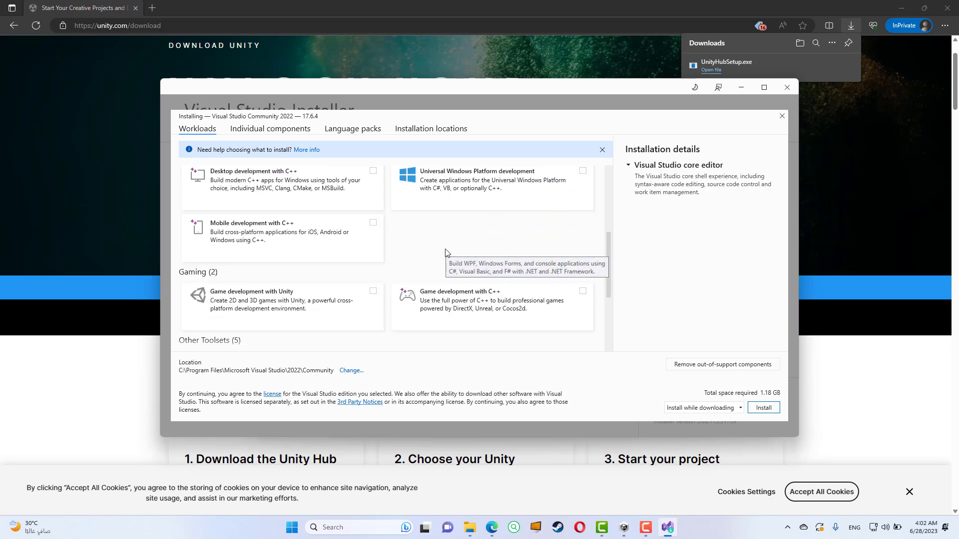
scroll(446, 252, "down", 2)
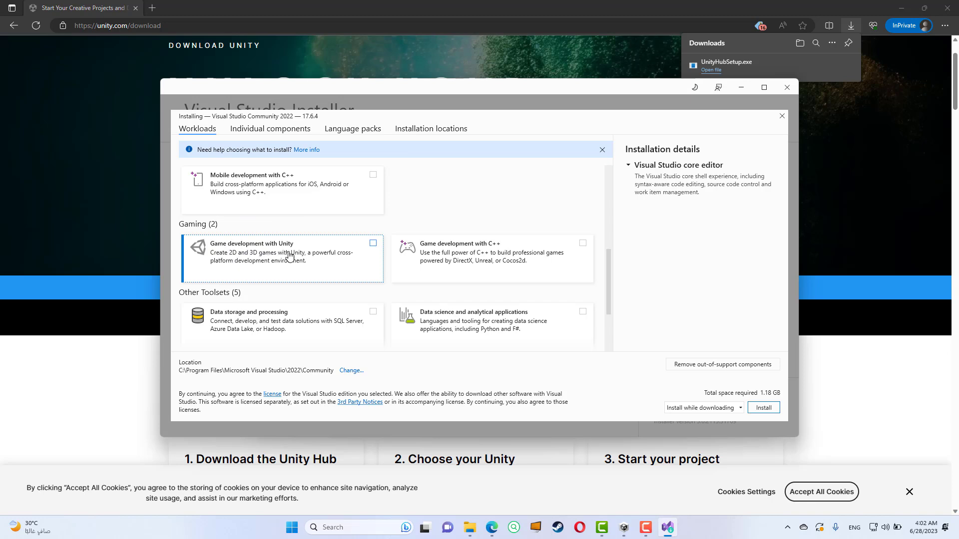
left_click(373, 244)
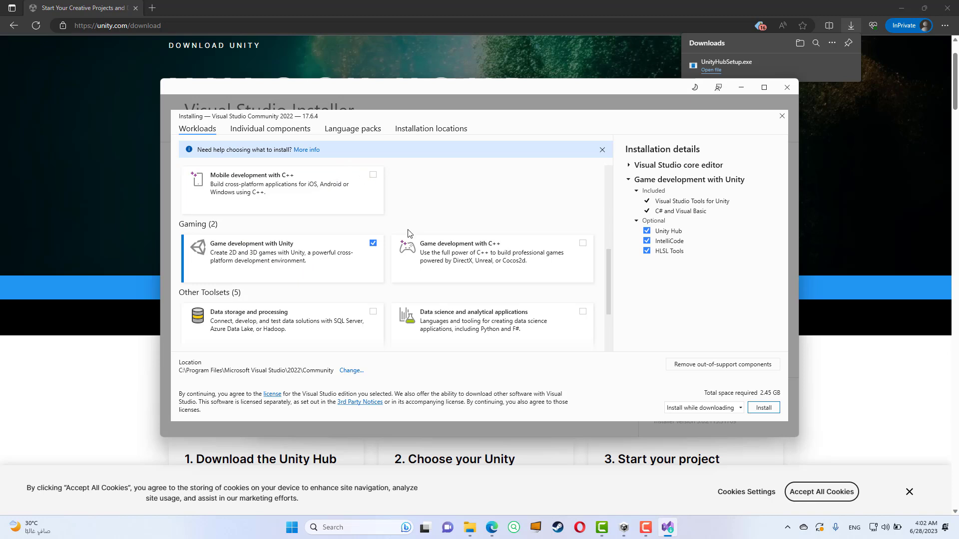
scroll(408, 233, "up", 4)
scroll(407, 235, "down", 3)
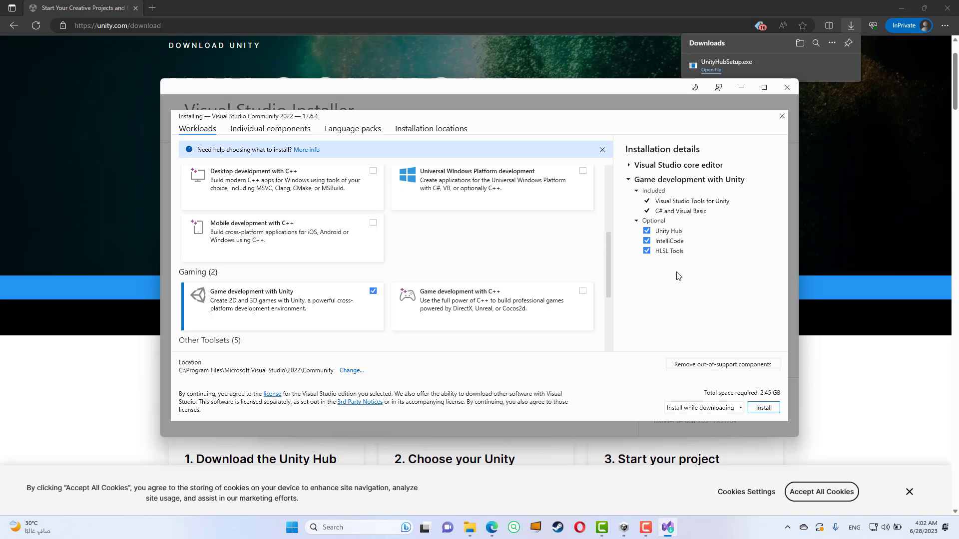
Step: Install Visual Studio Community 2022 and start it without signing in, keeping the General development settings and Dark color theme
left_click(764, 409)
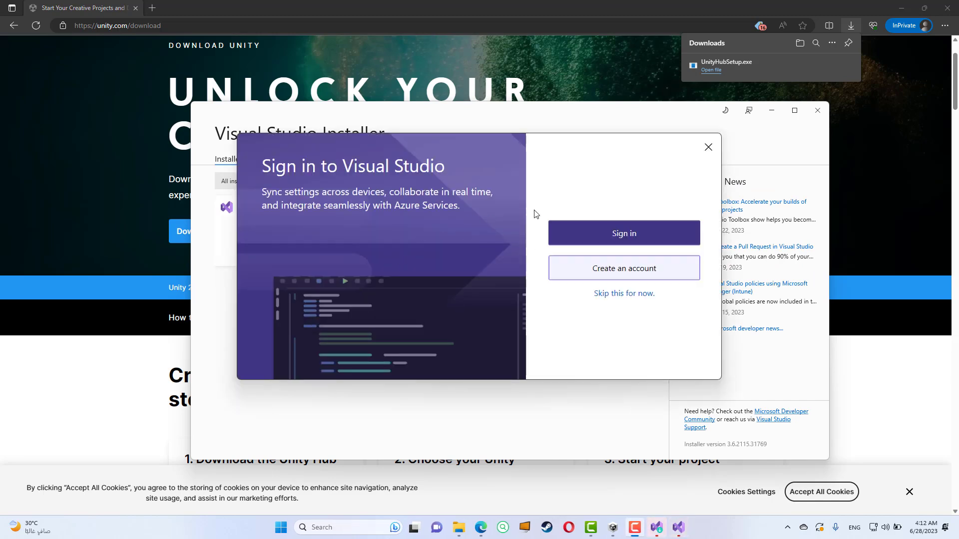
left_click(612, 296)
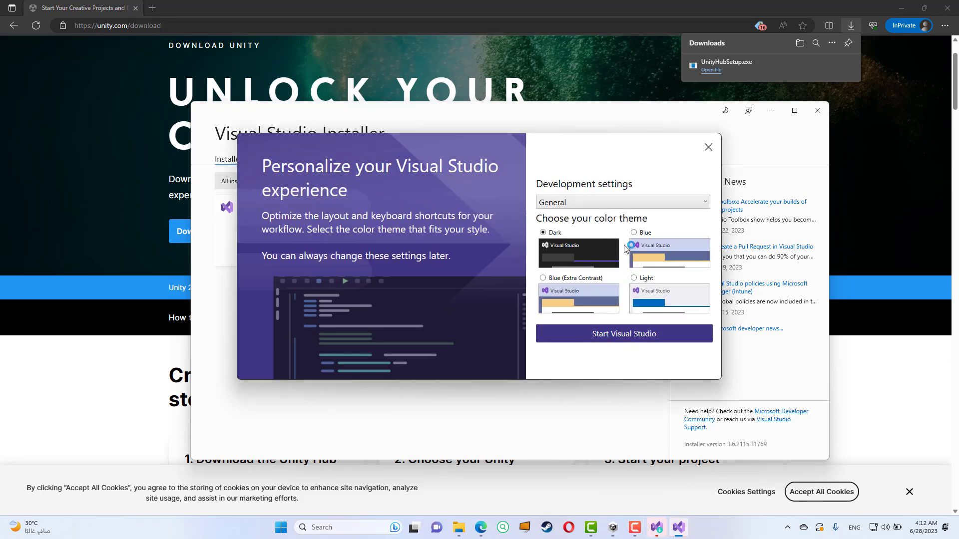
left_click(597, 337)
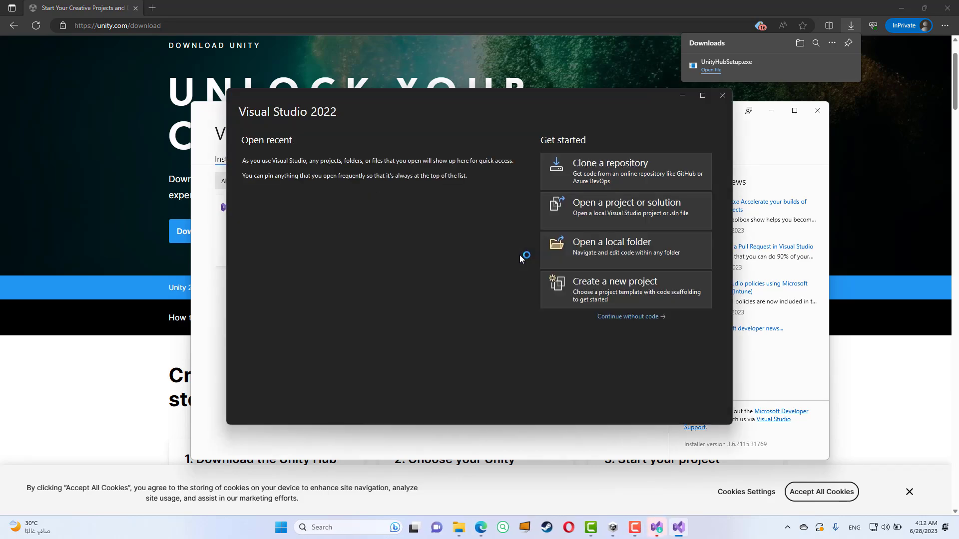
Step: Continue into Visual Studio without code, then close its What's New page and the program, and minimize the installer to return to Unity Hub
left_click(619, 320)
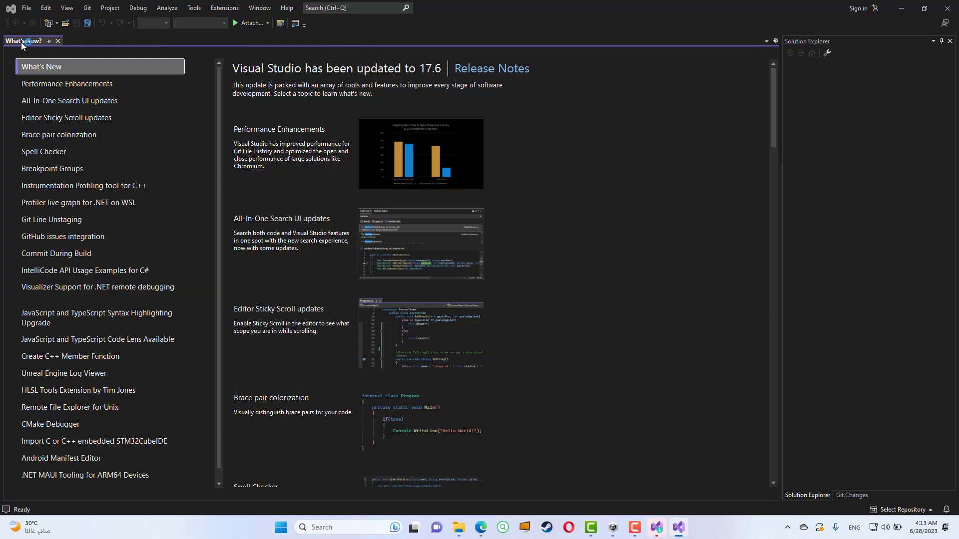
left_click(58, 41)
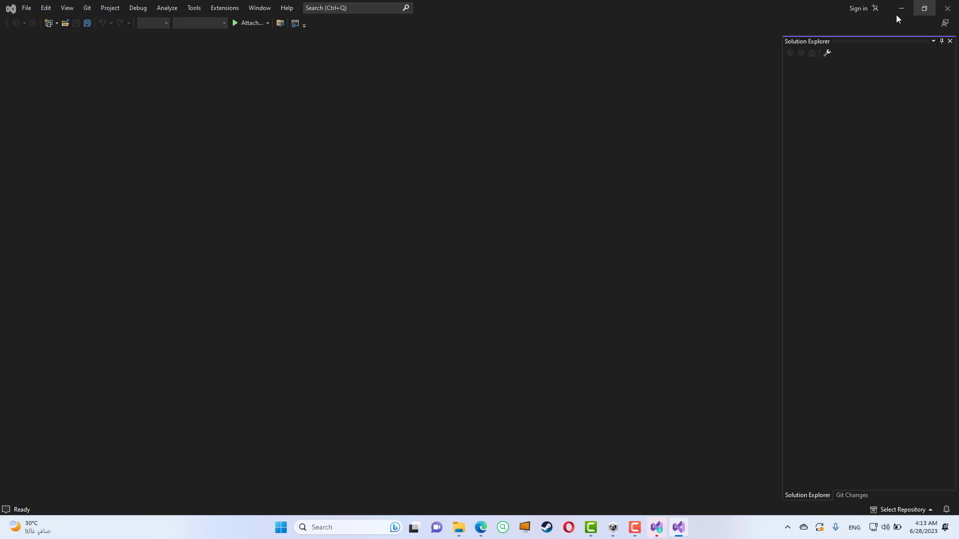
left_click(952, 13)
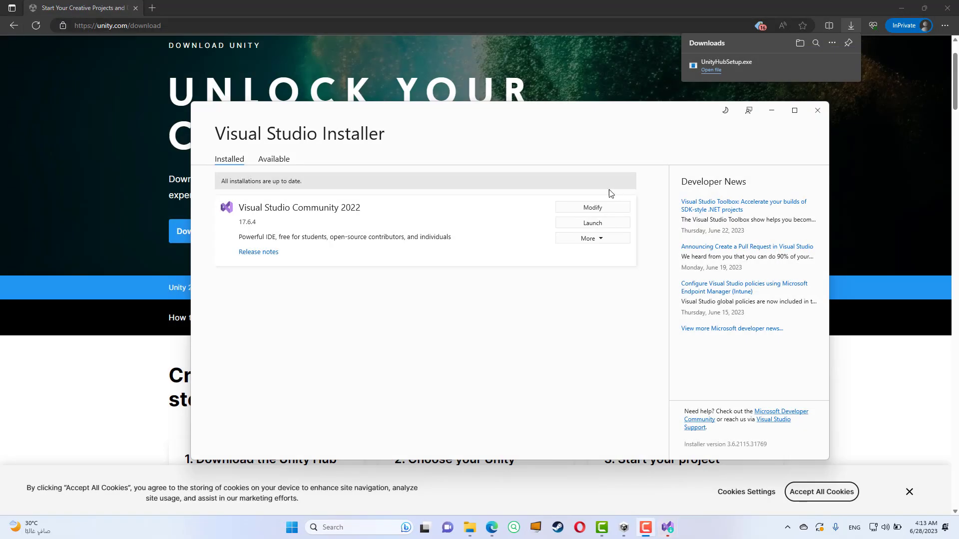
left_click(773, 114)
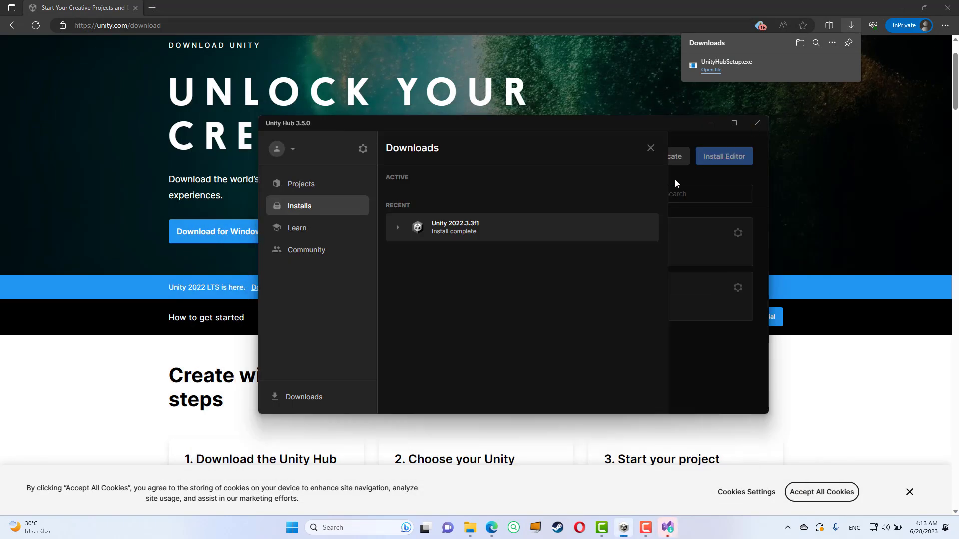
Step: Review the modules of the Unity 2022.3.3f1 download and the list of installed editors in Unity Hub
left_click(398, 228)
scroll(525, 369, "down", 2)
scroll(527, 365, "up", 2)
left_click(403, 232)
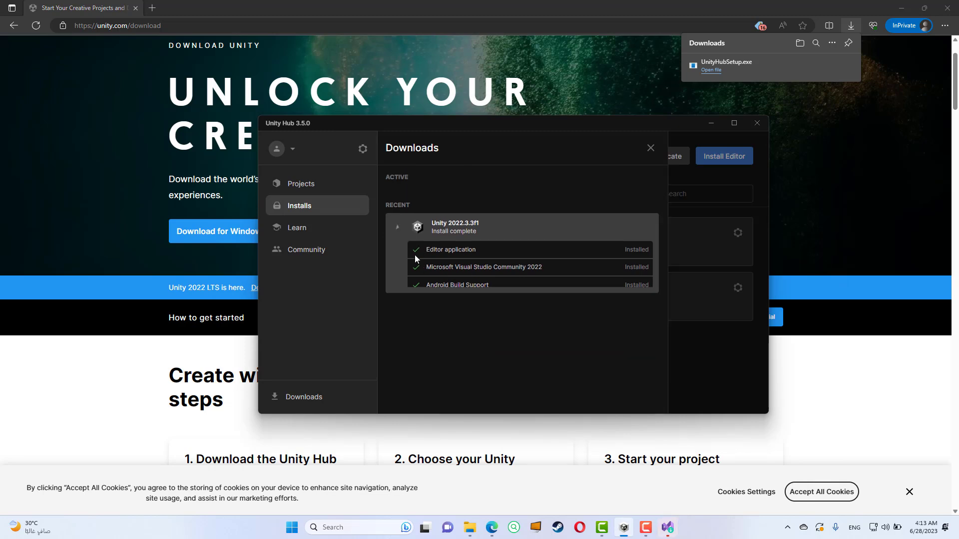
left_click(302, 190)
left_click(320, 206)
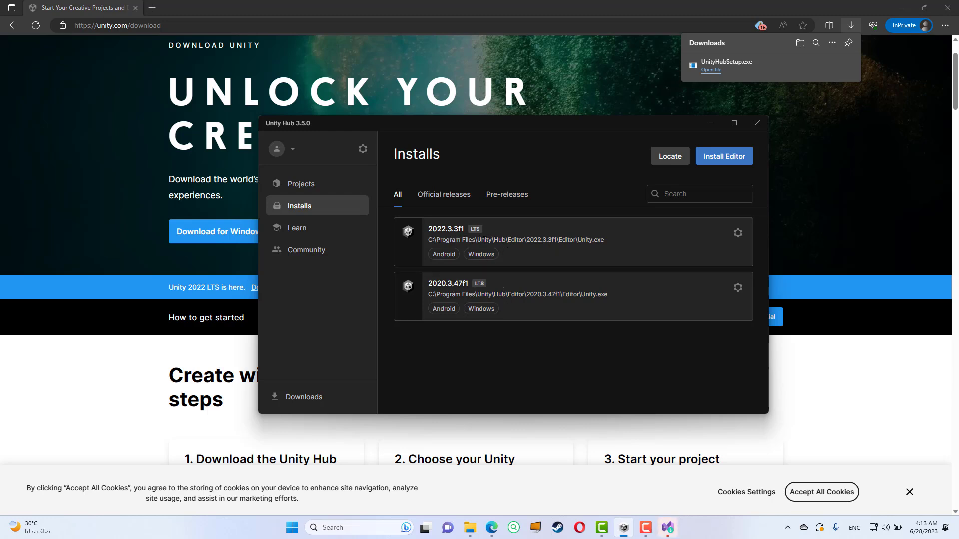
Step: Begin a new project with editor version 2022.3.3f1 and look through the available templates, keeping the 3D Core template
left_click(318, 186)
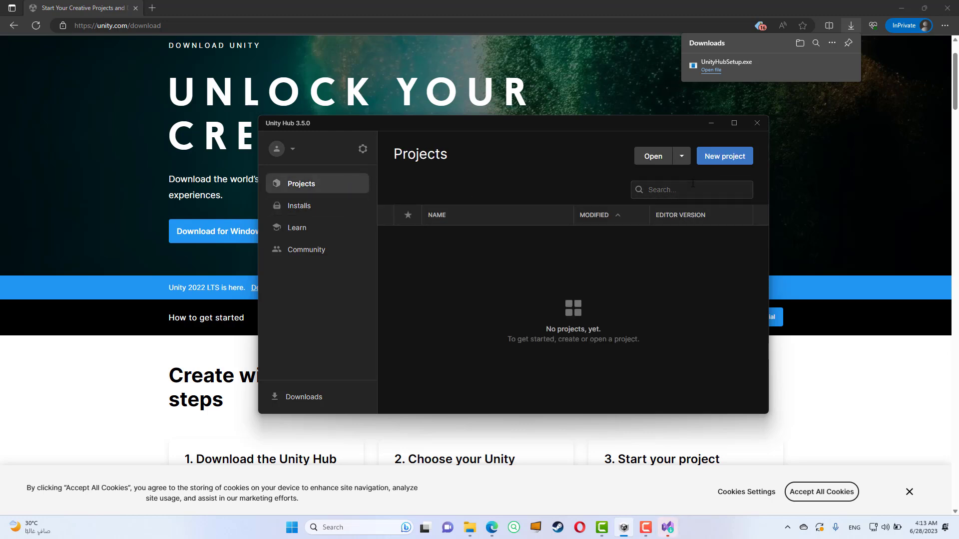
left_click(716, 160)
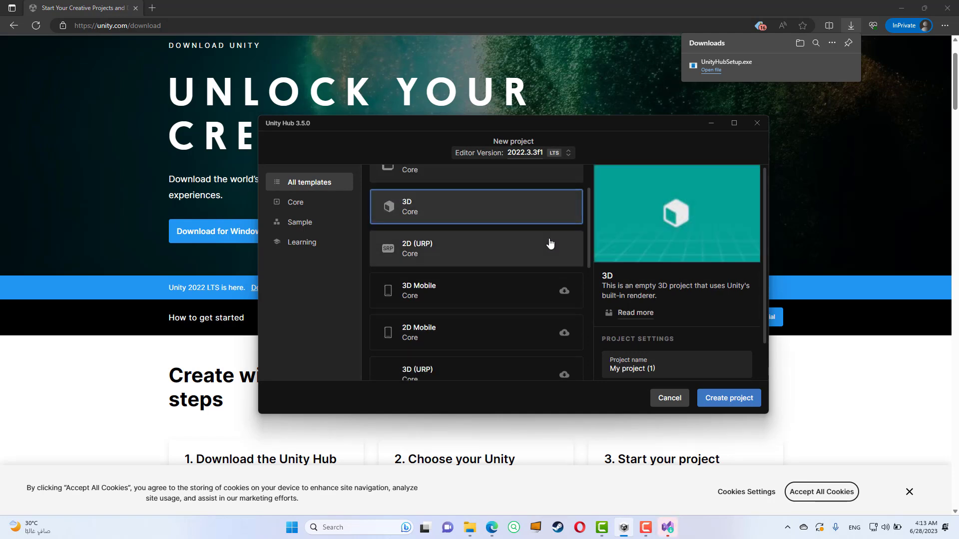
scroll(540, 253, "up", 1)
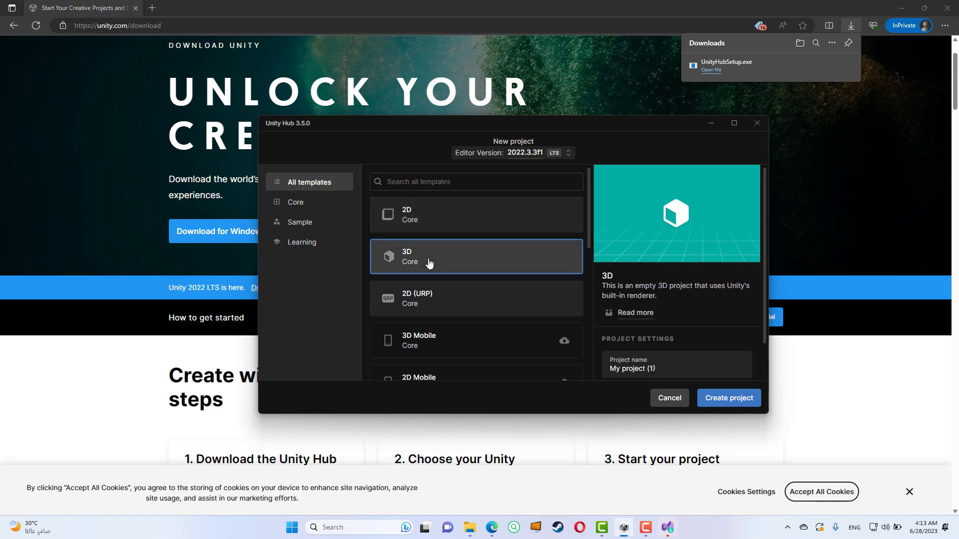
scroll(432, 258, "down", 1)
scroll(433, 258, "down", 1)
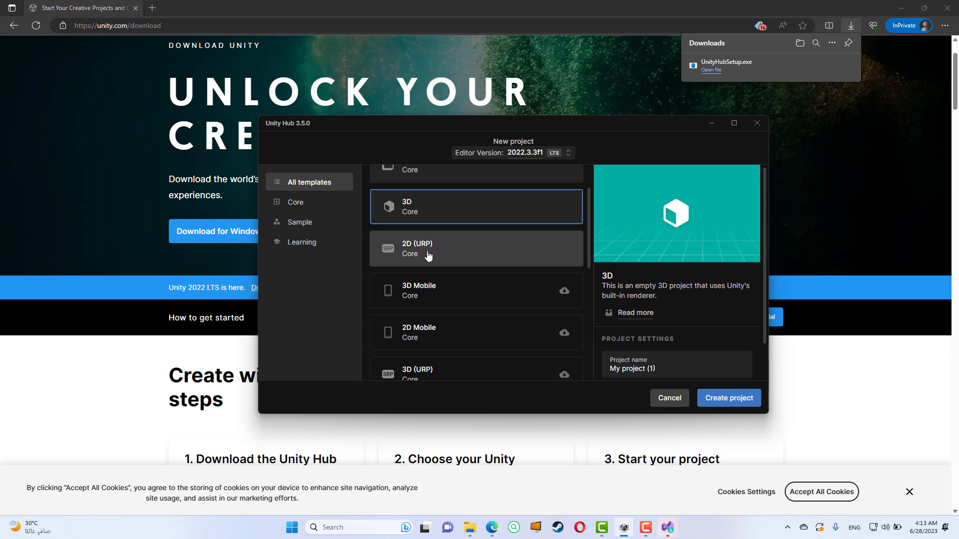
scroll(428, 255, "down", 2)
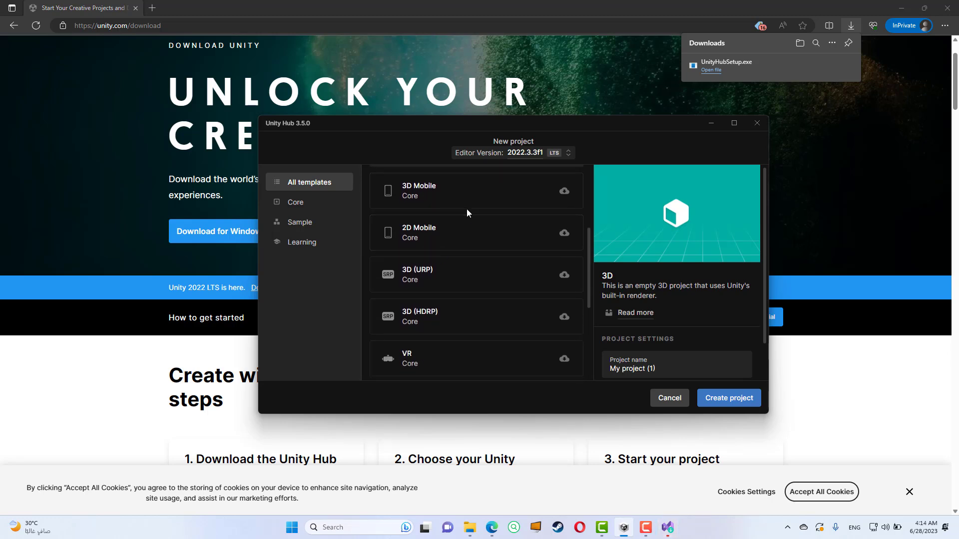
scroll(453, 244, "down", 3)
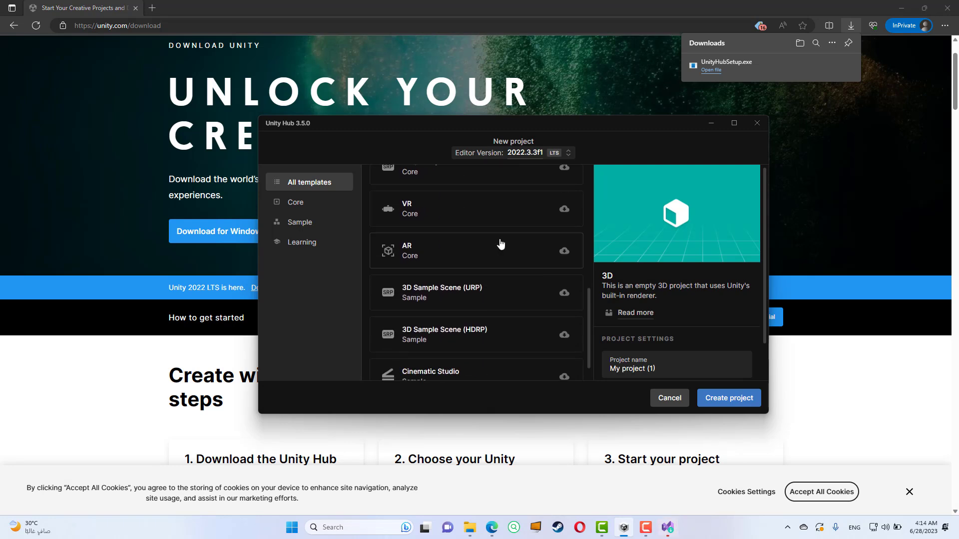
scroll(488, 279, "up", 6)
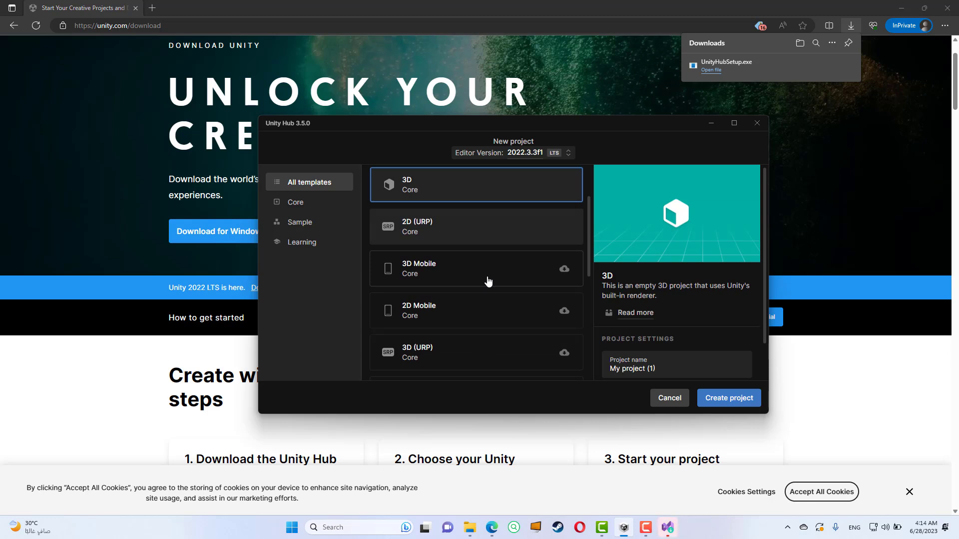
scroll(488, 281, "up", 2)
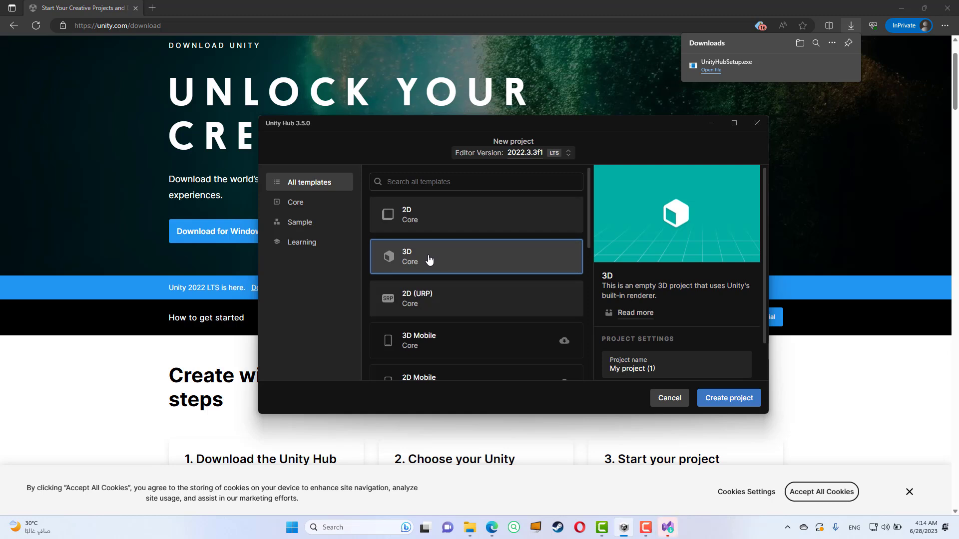
Step: Name the new 3D project firstproject and create it in the default location
left_click(659, 368)
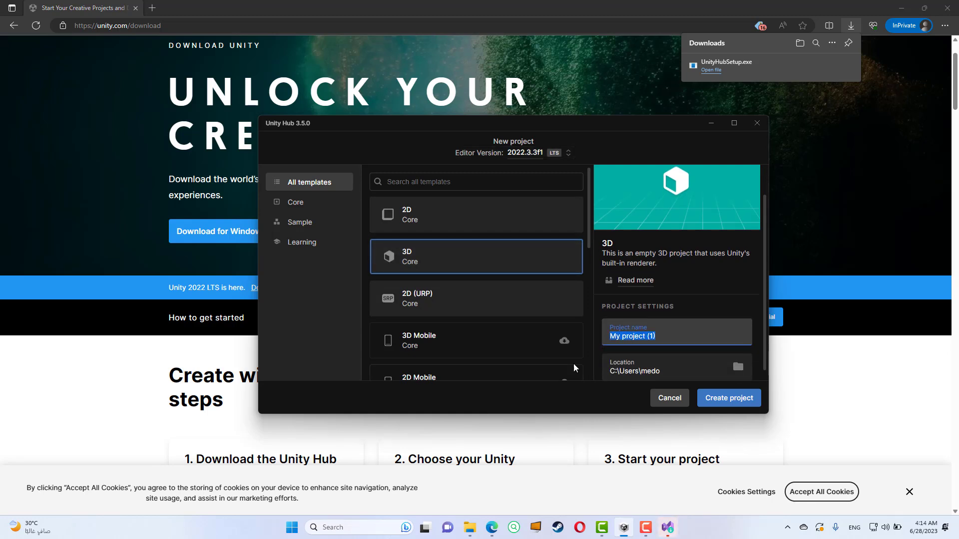
scroll(667, 333, "down", 1)
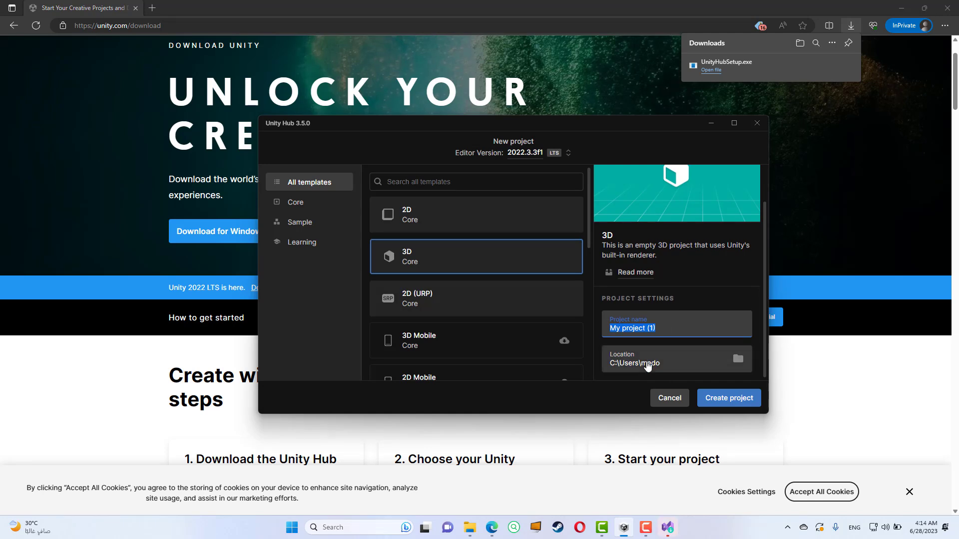
left_click(669, 330)
left_click_drag(669, 330, 601, 325)
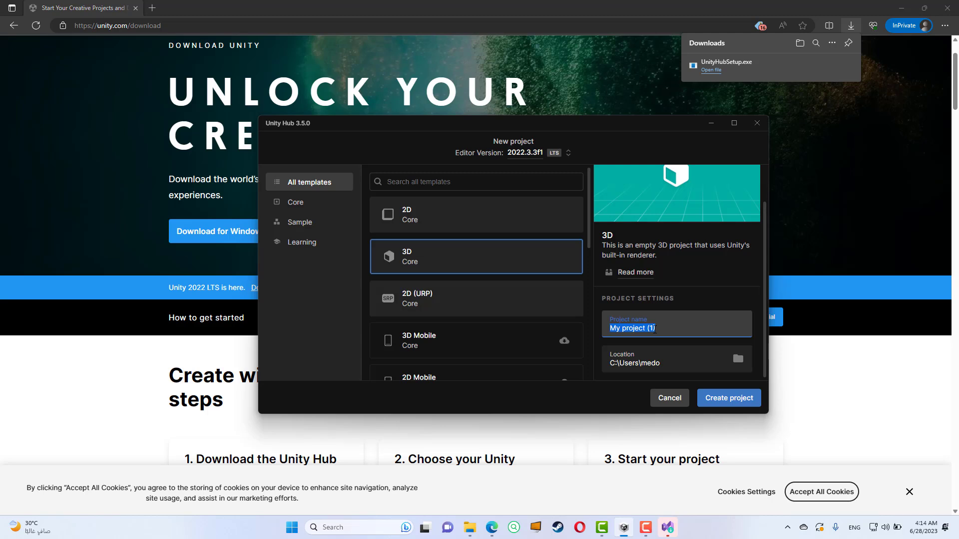
type("fi")
left_click(726, 407)
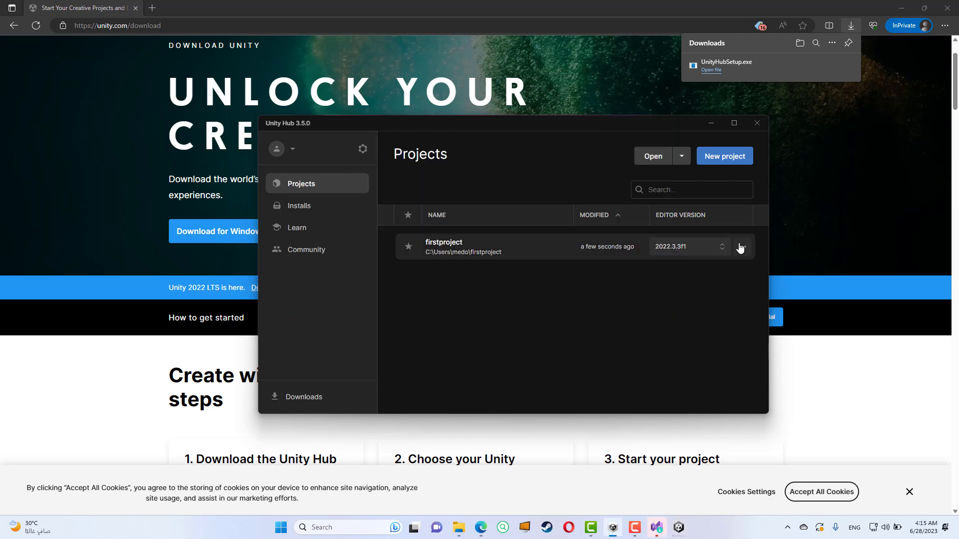
Step: Show firstproject in File Explorer and examine the project folder and its Assets subfolder
left_click(742, 247)
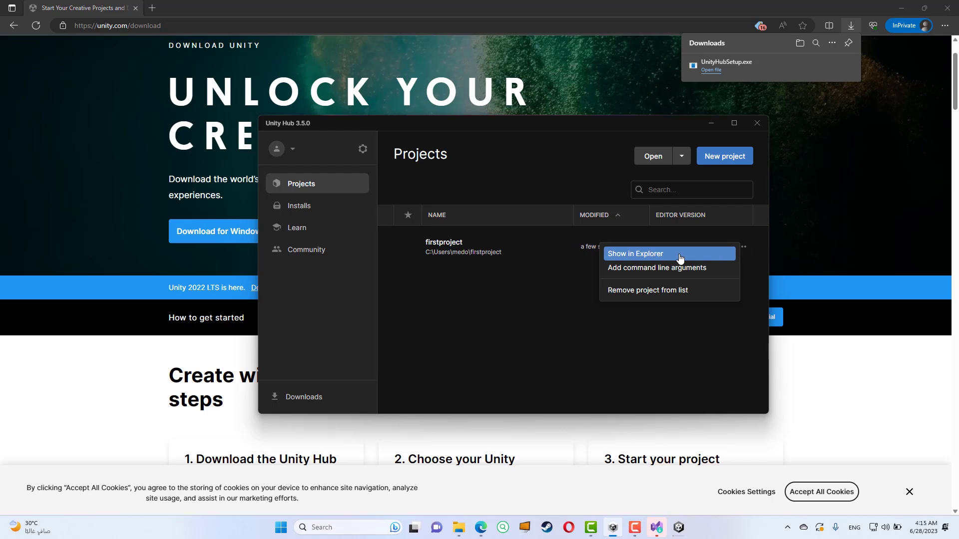
left_click(642, 258)
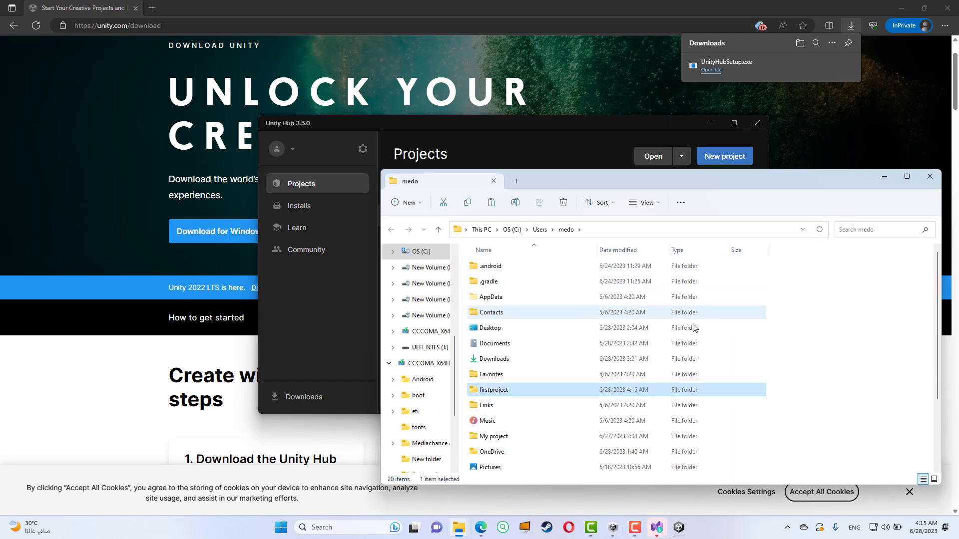
double_click(511, 389)
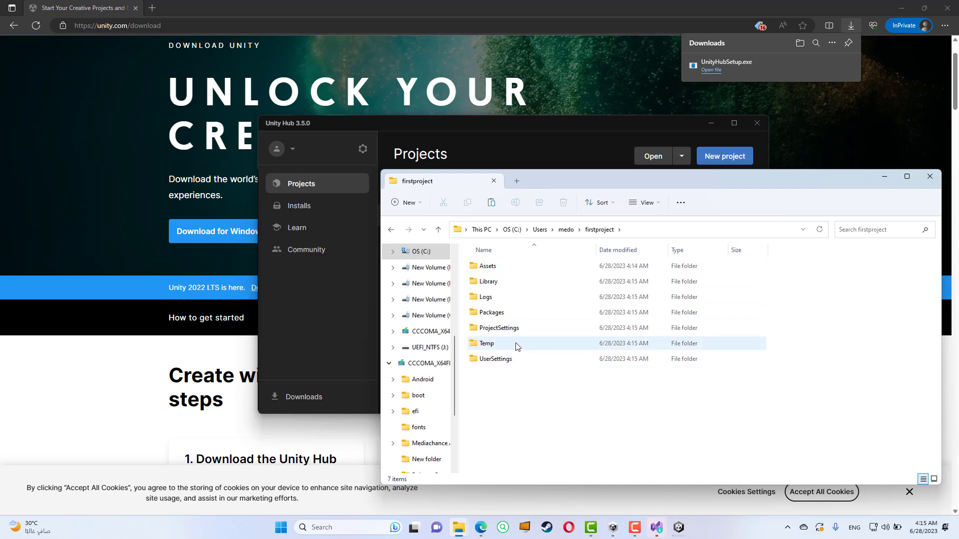
left_click(488, 270)
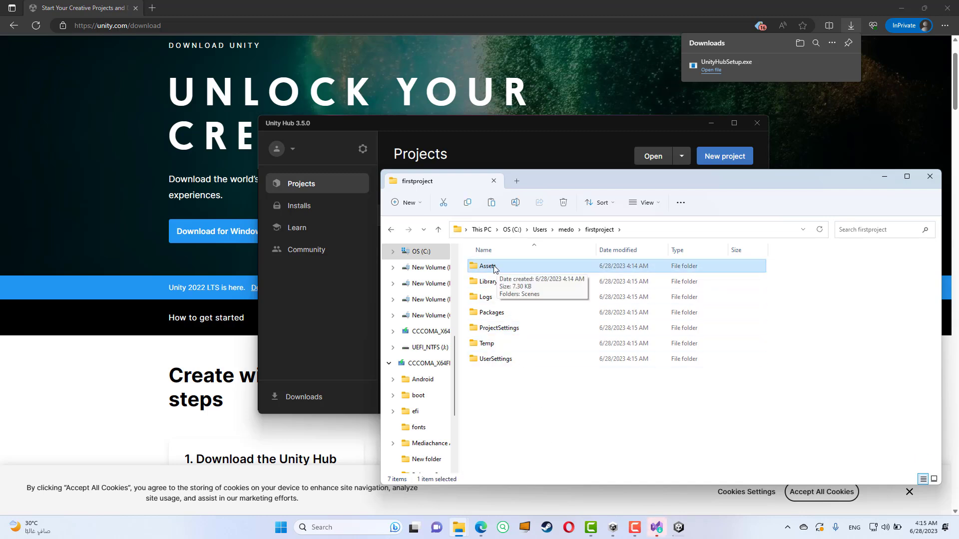
double_click(494, 270)
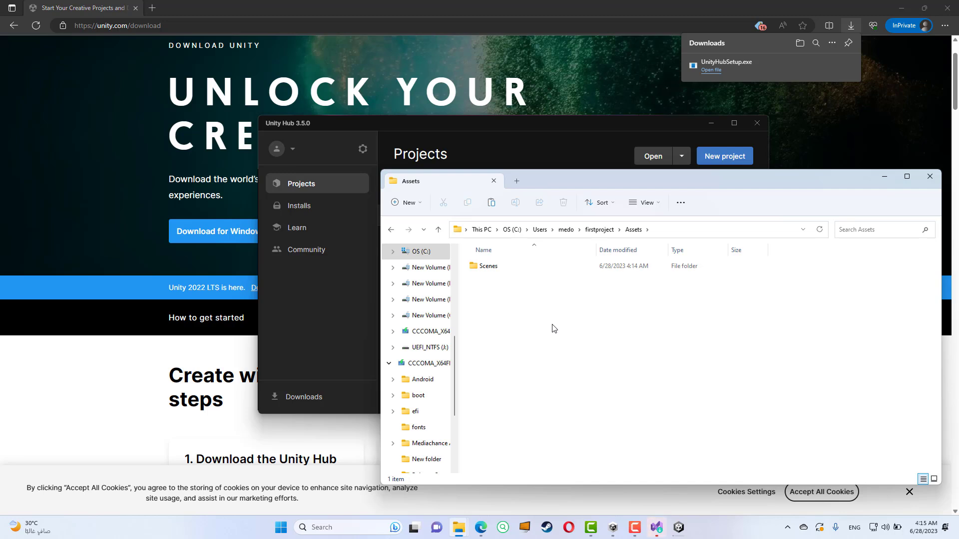
left_click(601, 234)
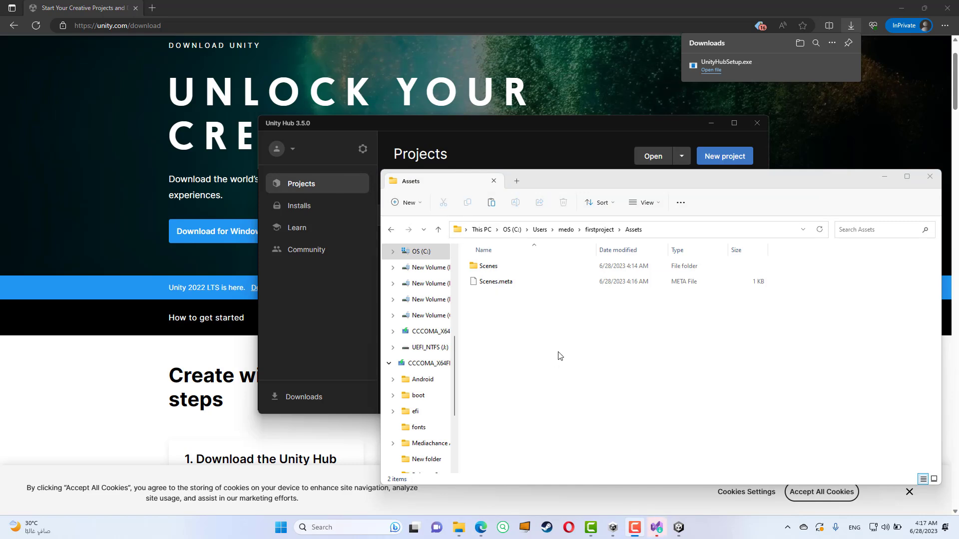